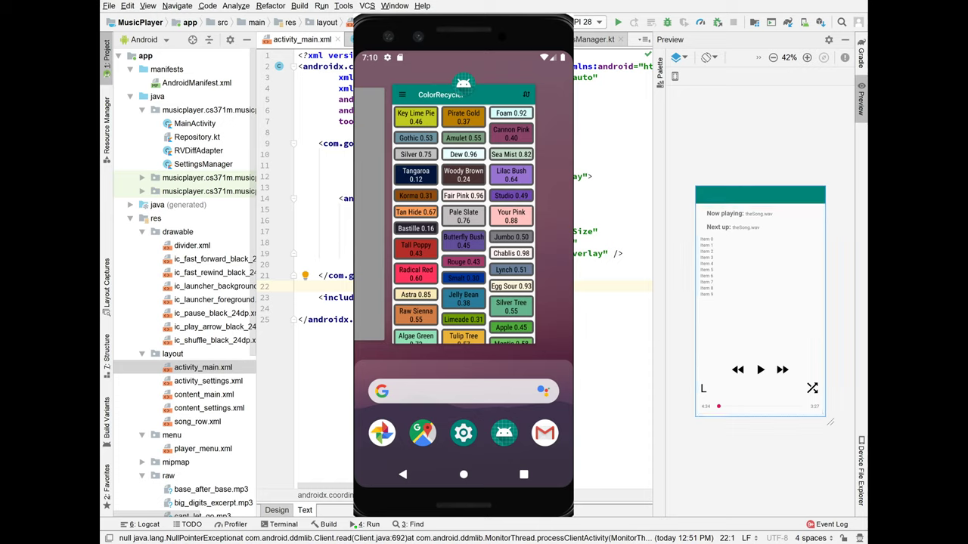
Build and run the MusicPlayer app in the emulator so it starts playing Can't let go
{"action": "left_click", "coordinate": [618, 22]}
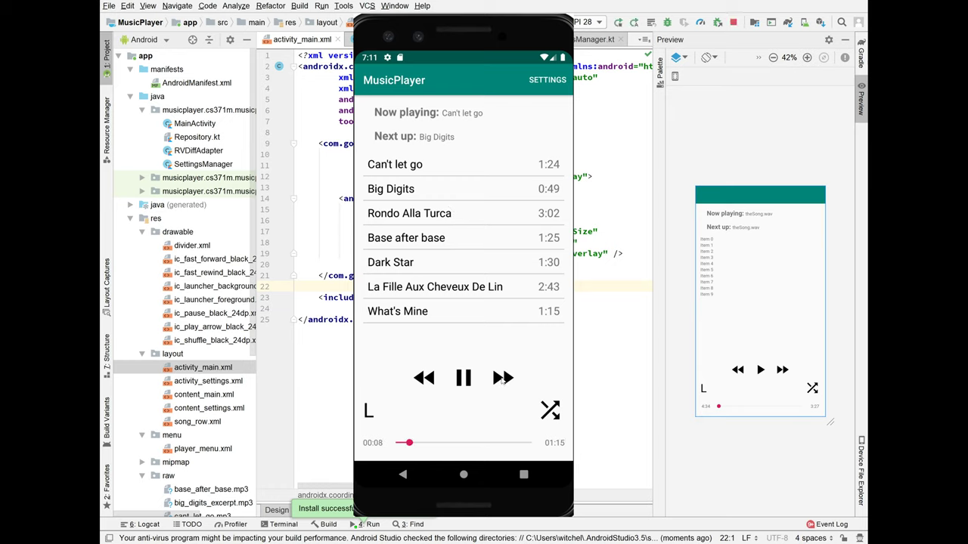
Skip ahead to Big Digits and Rondo Alla Turca, then back through Can't let go to What's Mine
{"action": "left_click", "coordinate": [502, 379]}
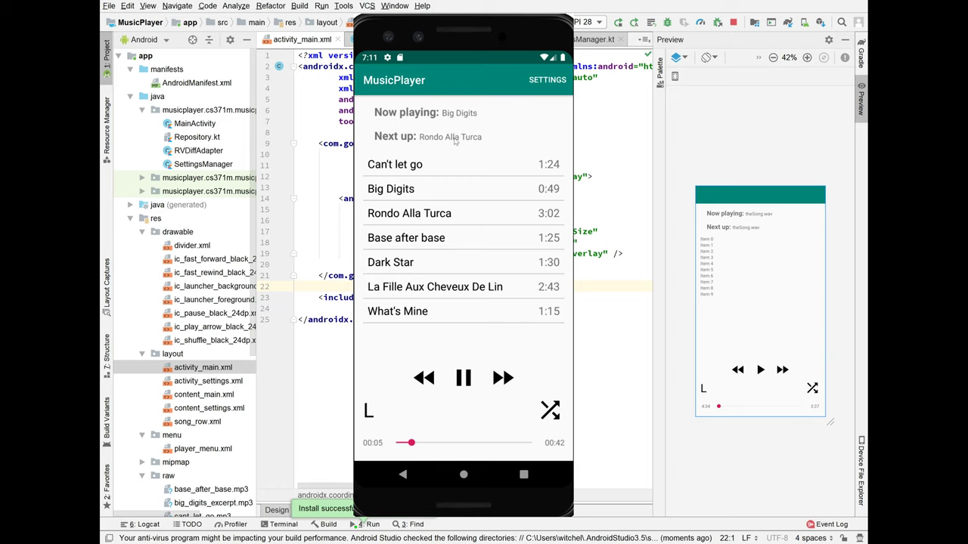
{"action": "left_click", "coordinate": [503, 380]}
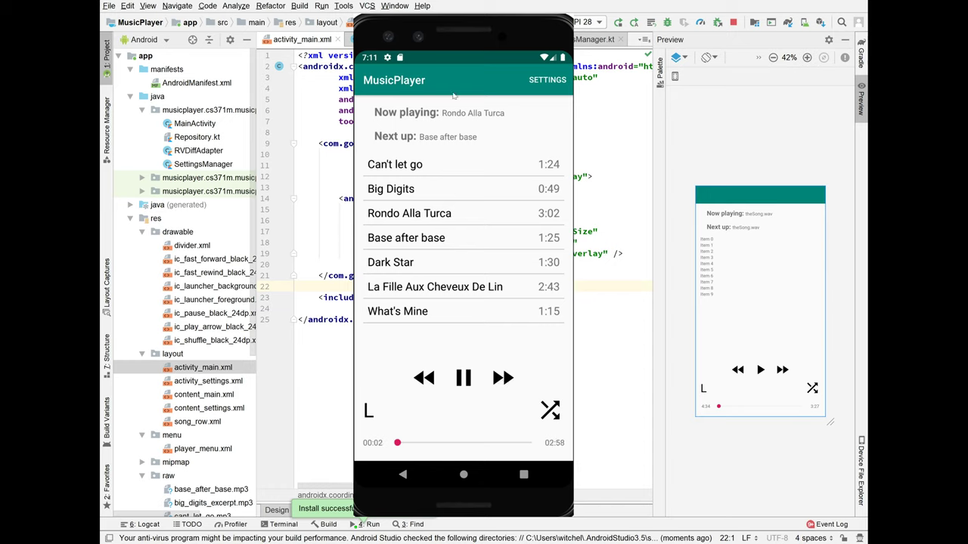
{"action": "left_click", "coordinate": [428, 380]}
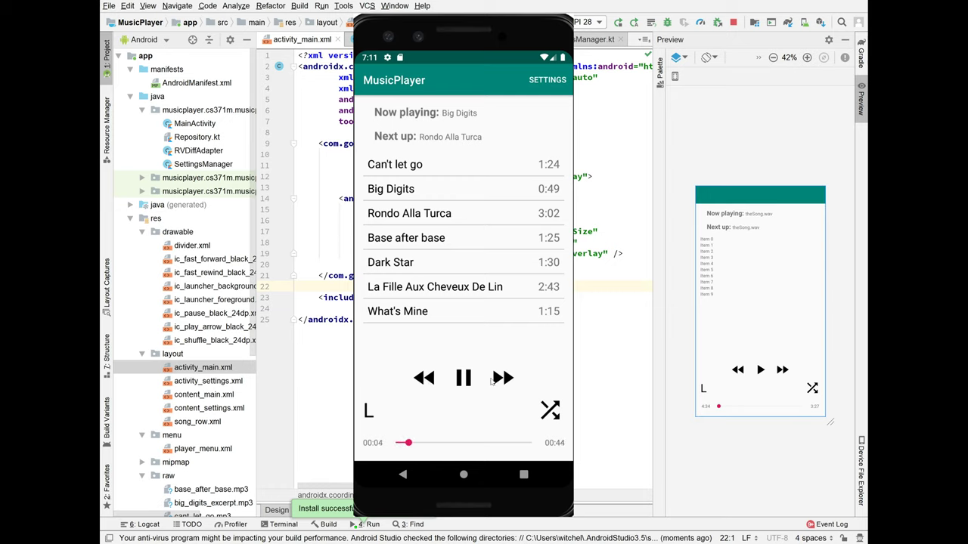
{"action": "left_click", "coordinate": [428, 379]}
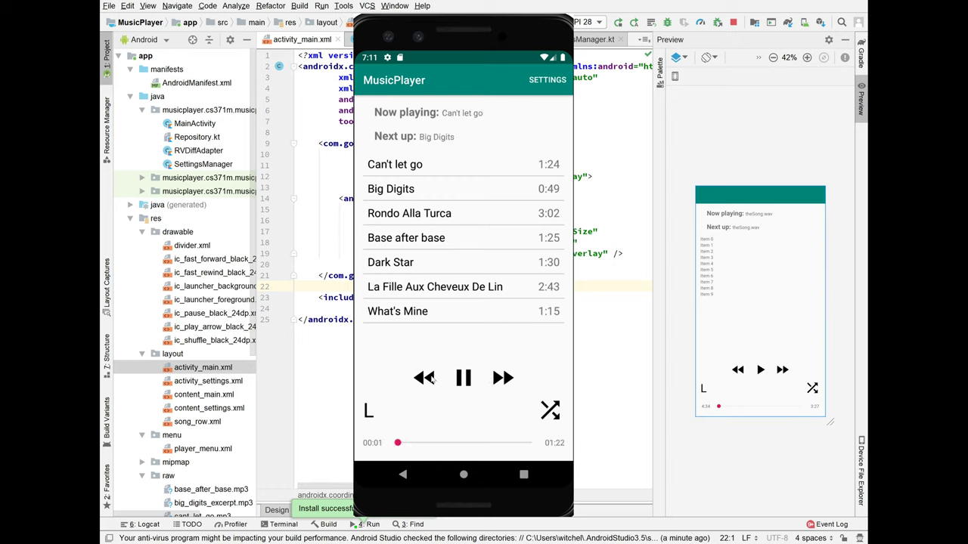
{"action": "left_click", "coordinate": [431, 379]}
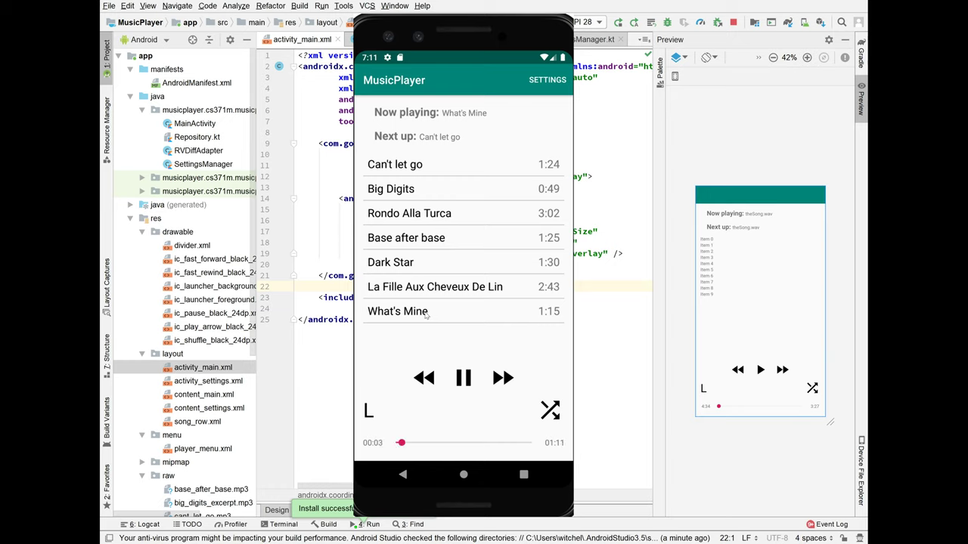
Pause and resume playback twice
{"action": "left_click", "coordinate": [464, 380]}
{"action": "left_click", "coordinate": [465, 381]}
{"action": "left_click", "coordinate": [465, 381]}
{"action": "left_click", "coordinate": [465, 381]}
Go back to La Fille Aux Cheveux De Lin, then play Base after base and Dark Star from the list
{"action": "left_click", "coordinate": [425, 380]}
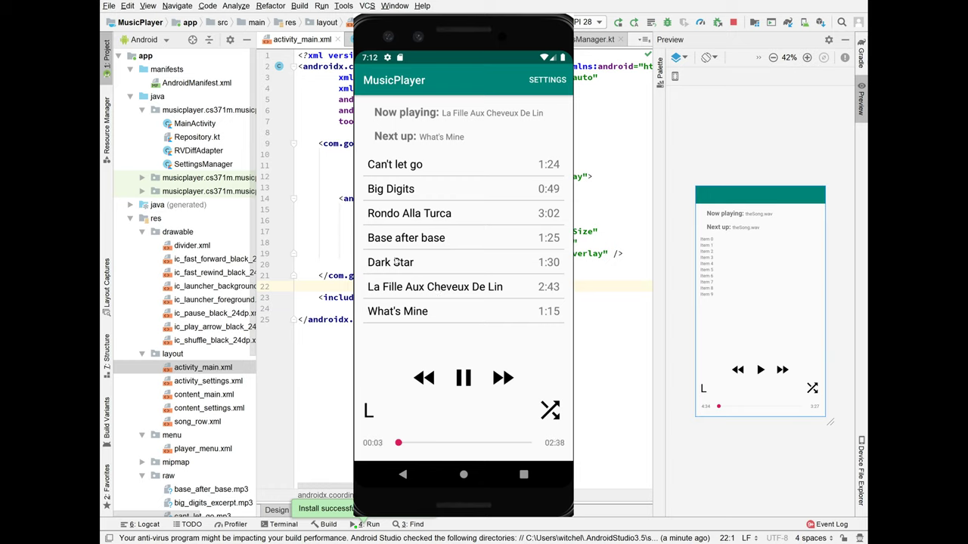
{"action": "left_click", "coordinate": [404, 236]}
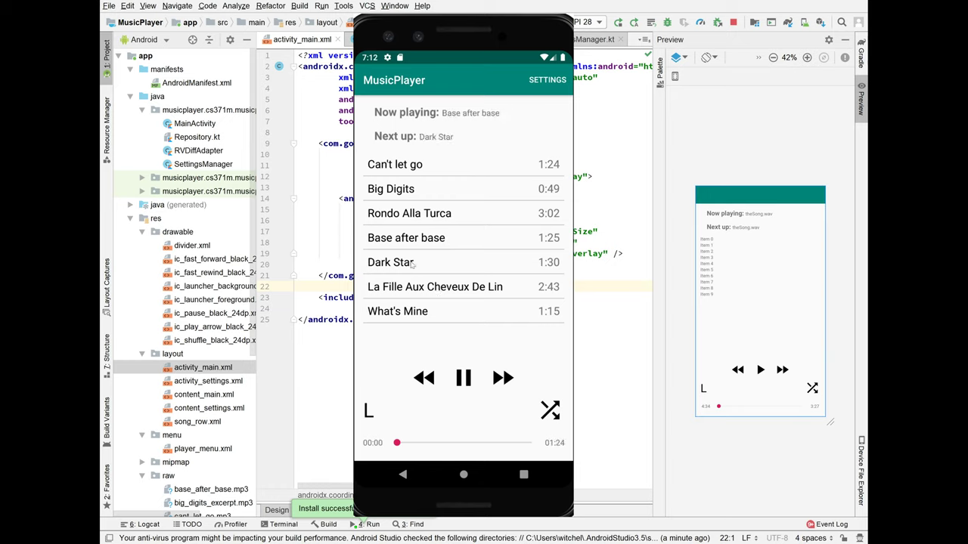
{"action": "left_click", "coordinate": [455, 263]}
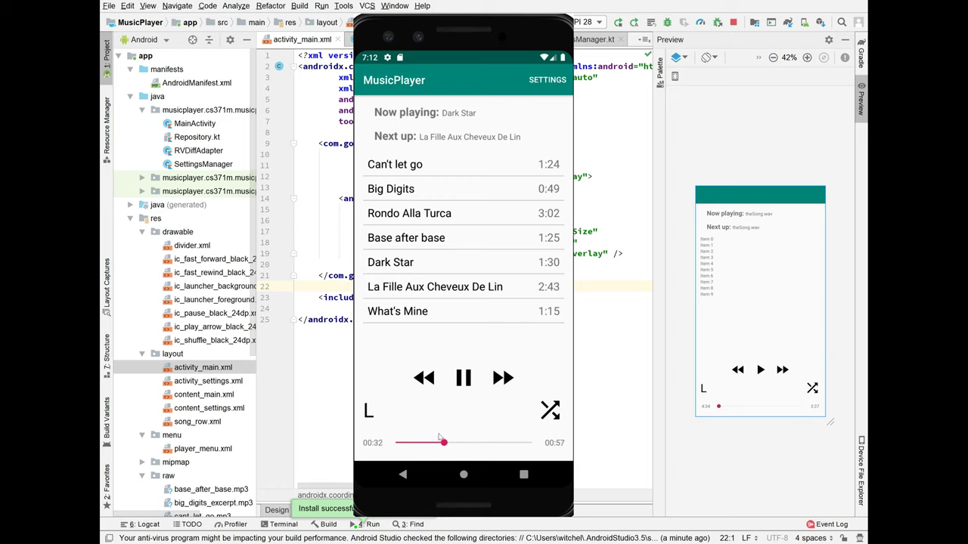
Seek the current song forward in several jumps, then back a few seconds twice
{"action": "left_click_drag", "start_coordinate": [444, 443], "coordinate": [530, 444]}
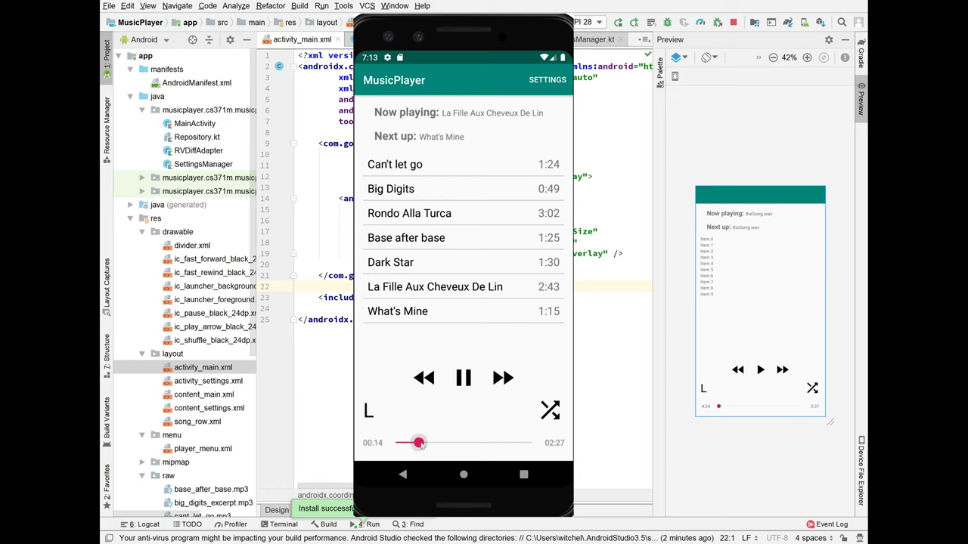
{"action": "left_click_drag", "start_coordinate": [429, 446], "coordinate": [446, 447]}
{"action": "left_click_drag", "start_coordinate": [449, 449], "coordinate": [460, 444]}
{"action": "left_click_drag", "start_coordinate": [464, 445], "coordinate": [444, 445]}
{"action": "mouse_move", "coordinate": [445, 445]}
{"action": "left_mouse_down"}
{"action": "mouse_move", "coordinate": [425, 445]}
{"action": "mouse_move", "coordinate": [461, 445]}
{"action": "mouse_move", "coordinate": [425, 445]}
{"action": "left_mouse_up"}
Shuffle the song list, skip to Big Digits and Rondo Alla Turca, reshuffle, and skip to La Fille Aux Cheveux De Lin
{"action": "left_click", "coordinate": [550, 410]}
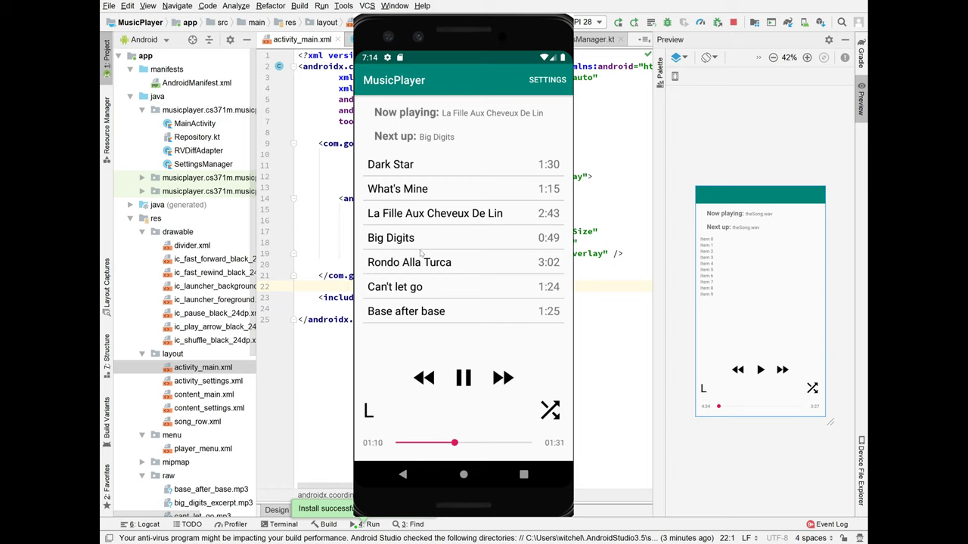
{"action": "left_click", "coordinate": [499, 375]}
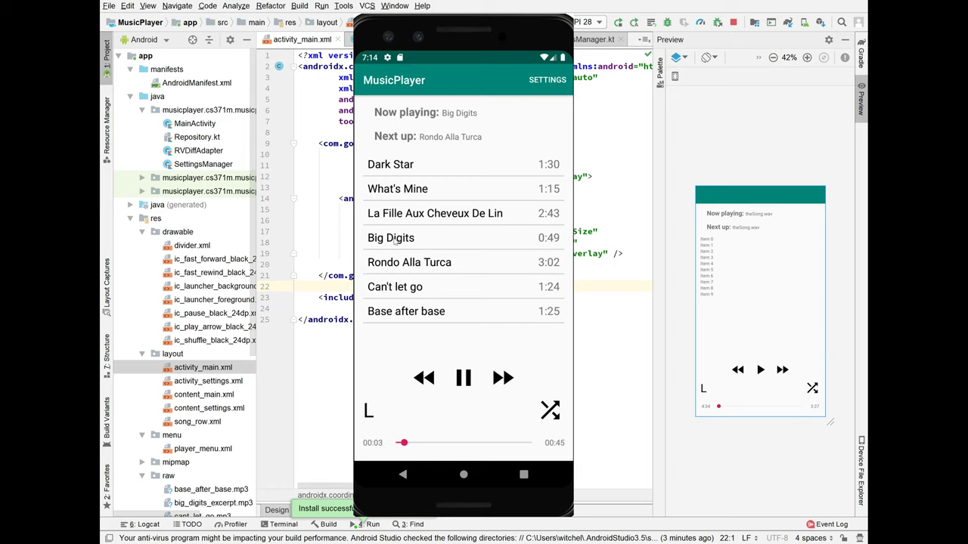
{"action": "left_click", "coordinate": [505, 380]}
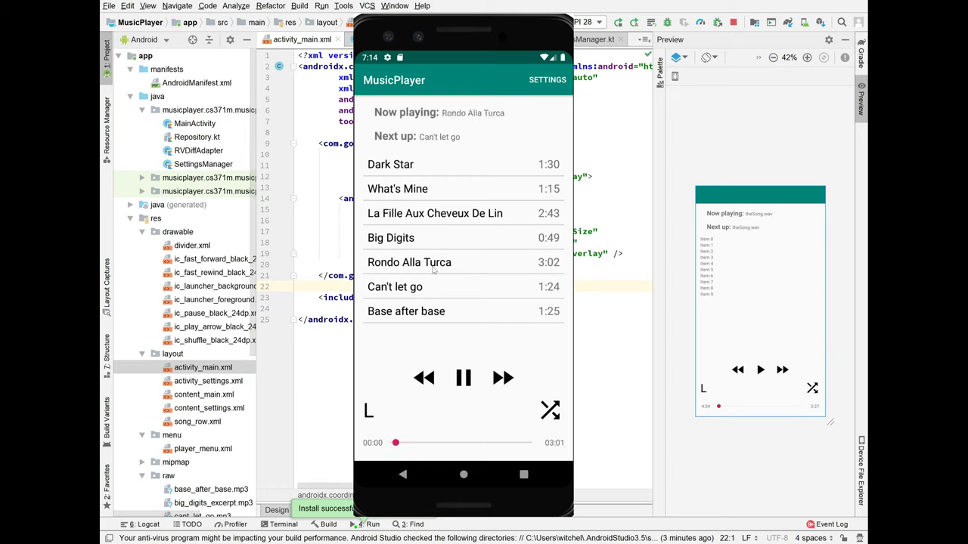
{"action": "left_click", "coordinate": [548, 414]}
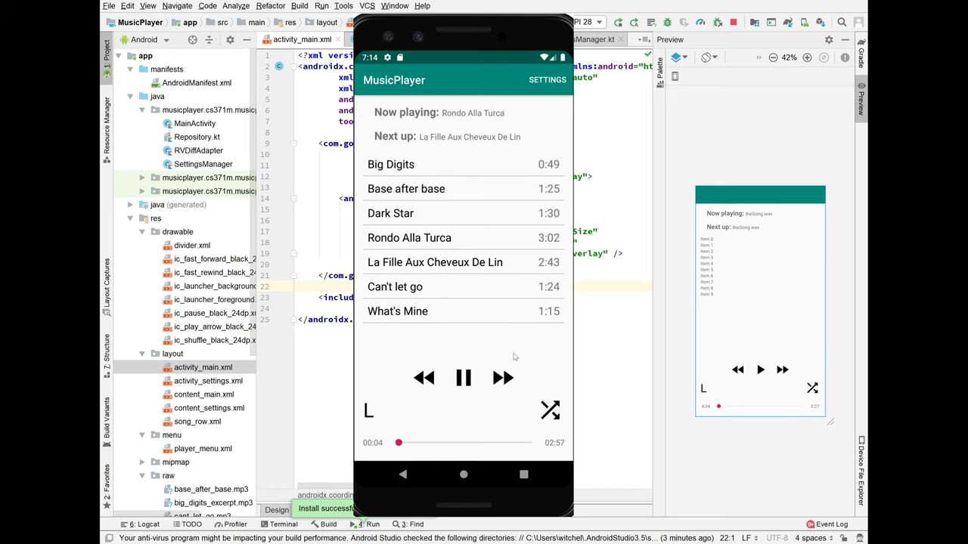
{"action": "left_click", "coordinate": [508, 378]}
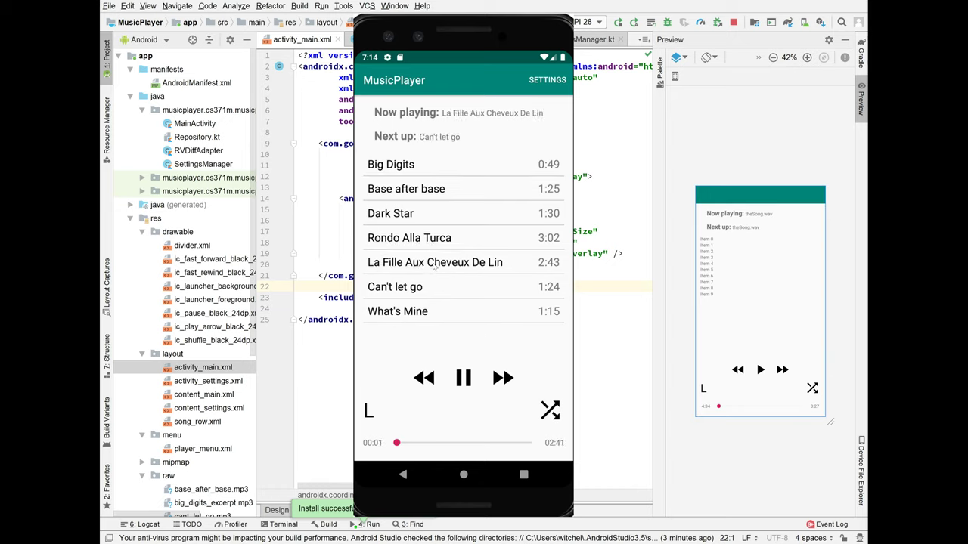
Play What's Mine, skip to Big Digits and back, then pause, reshuffle, resume and pause
{"action": "left_click", "coordinate": [416, 313]}
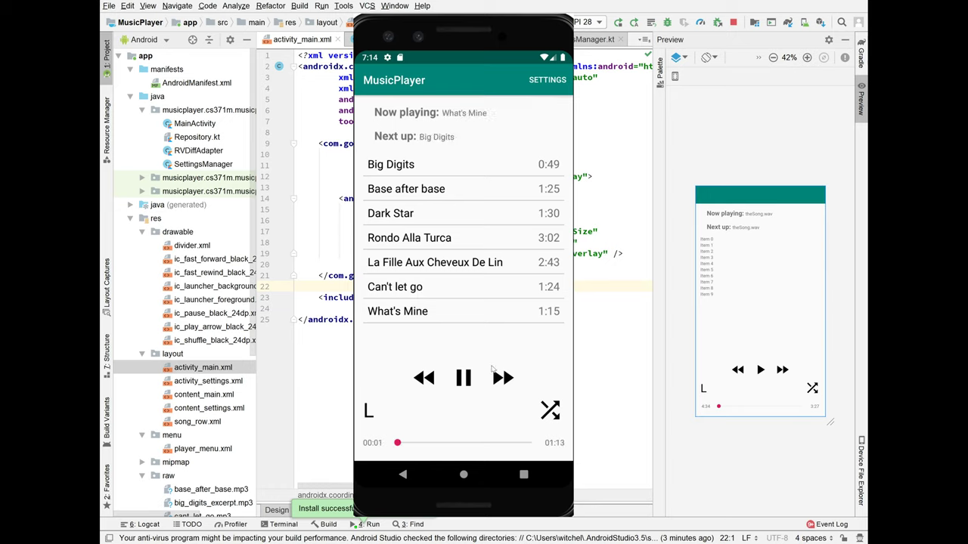
{"action": "left_click", "coordinate": [503, 379]}
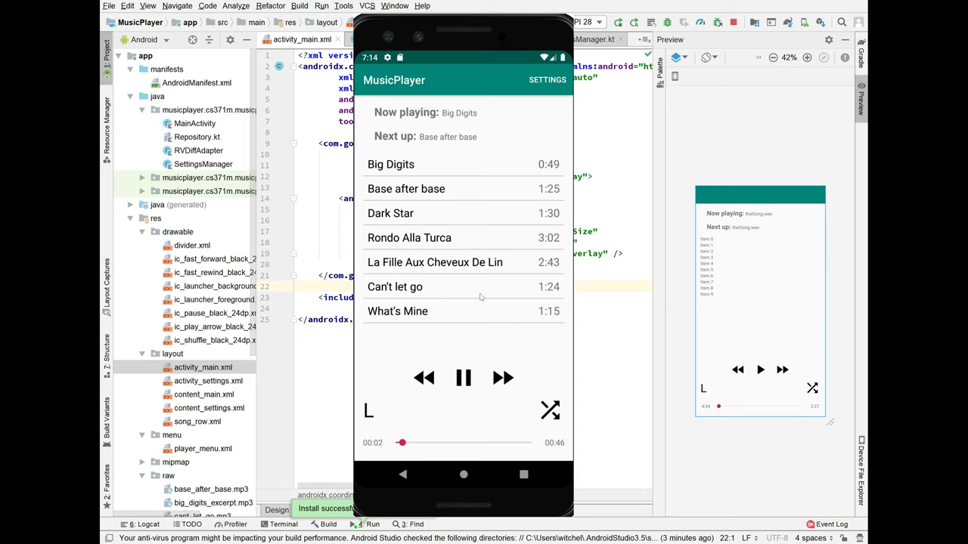
{"action": "left_click", "coordinate": [431, 380]}
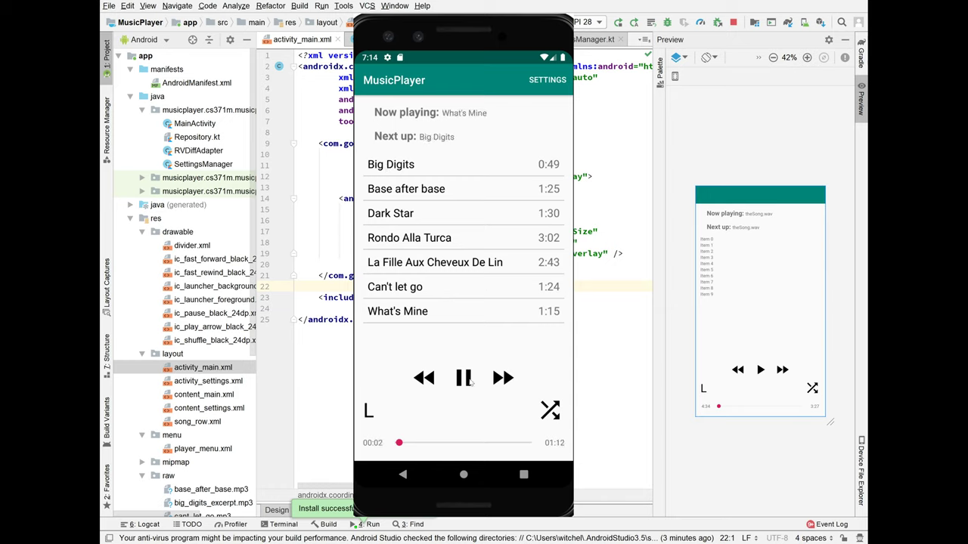
{"action": "left_click", "coordinate": [468, 381]}
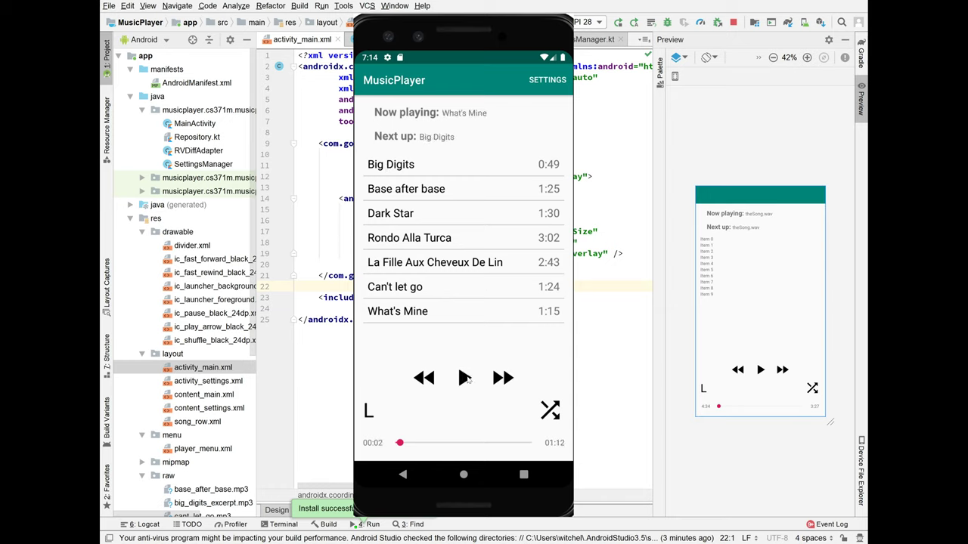
{"action": "left_click", "coordinate": [549, 411]}
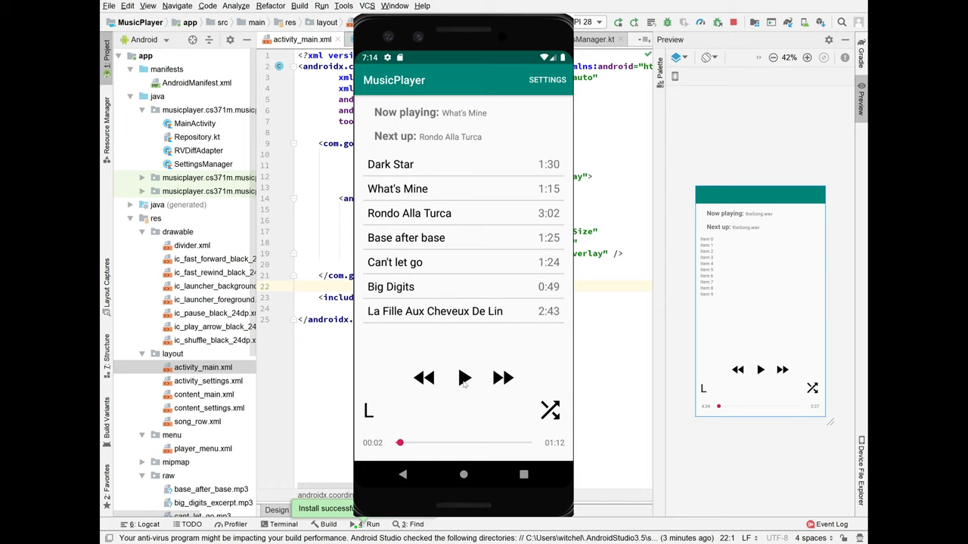
{"action": "left_click", "coordinate": [466, 379]}
{"action": "left_click", "coordinate": [465, 378]}
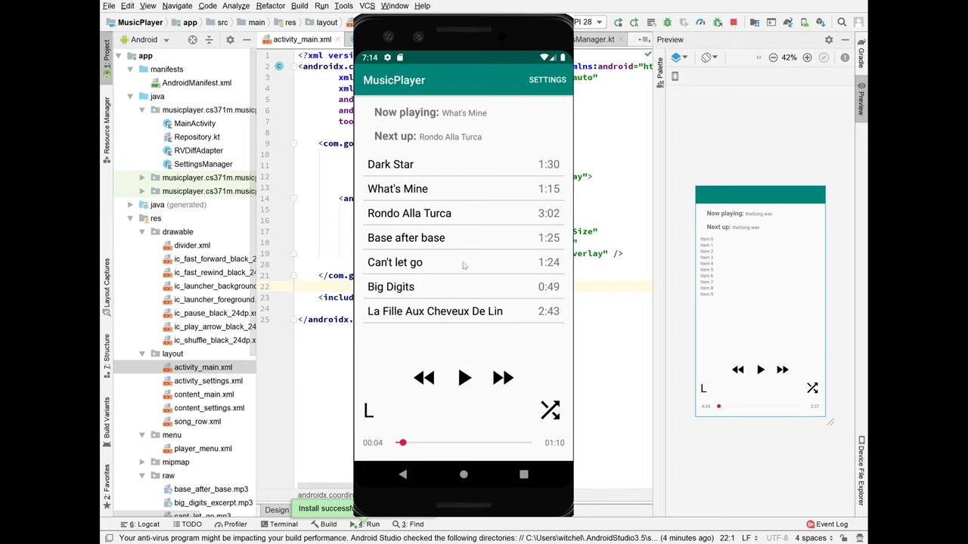
Play Dark Star from the list and jump it ahead to about 37 seconds
{"action": "left_click", "coordinate": [400, 167]}
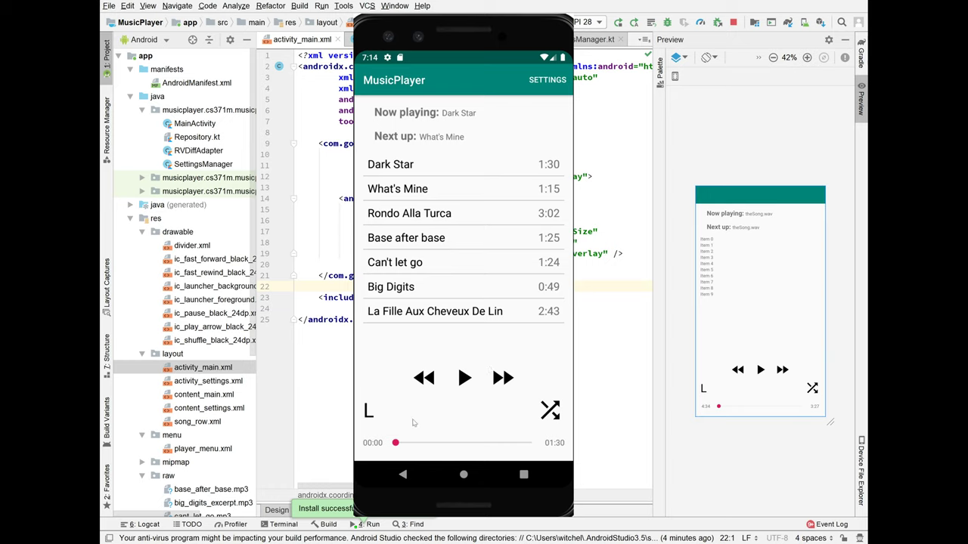
{"action": "left_click", "coordinate": [396, 445]}
{"action": "left_click", "coordinate": [456, 377]}
{"action": "left_click_drag", "start_coordinate": [396, 444], "coordinate": [446, 447]}
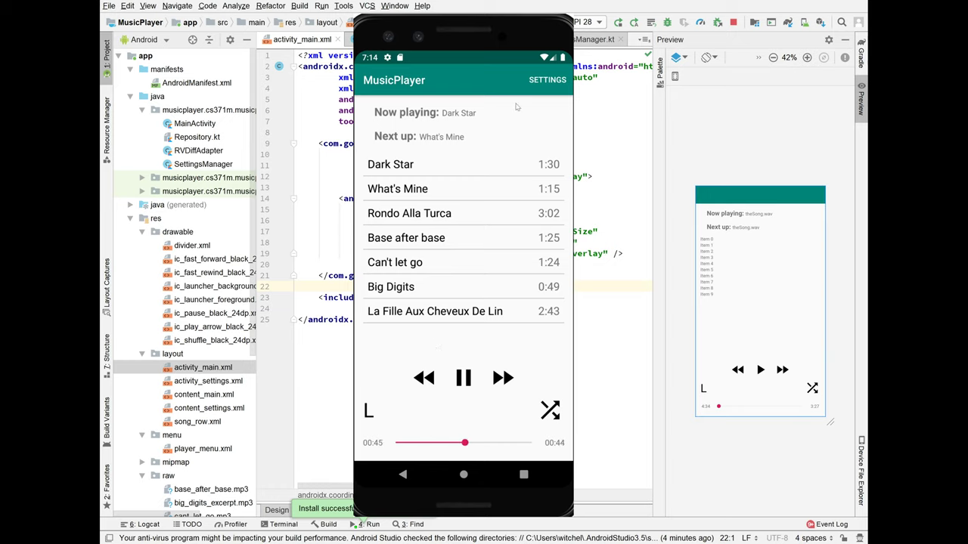
Switch Loop on in the MusicPlayer settings and confirm with OK while Dark Star keeps playing
{"action": "left_click", "coordinate": [545, 80]}
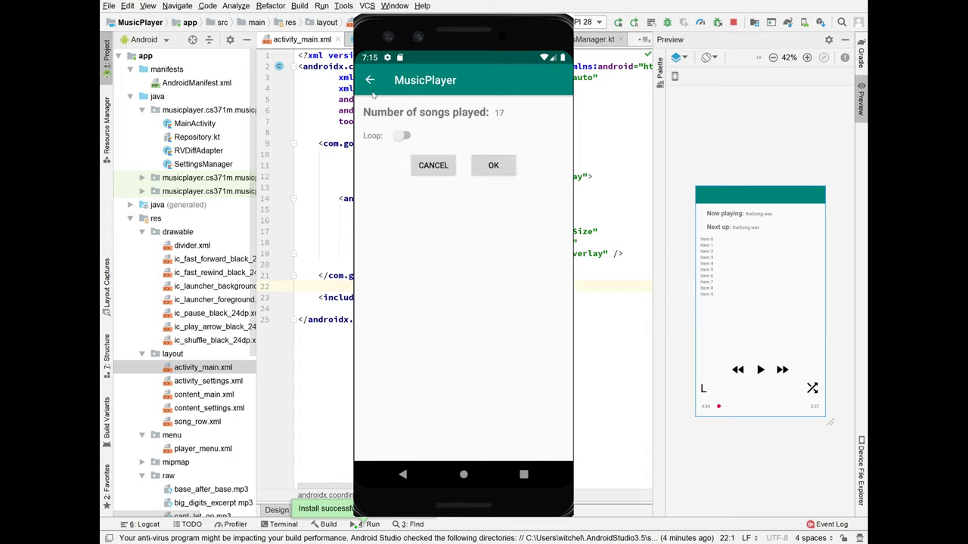
{"action": "left_click", "coordinate": [369, 80]}
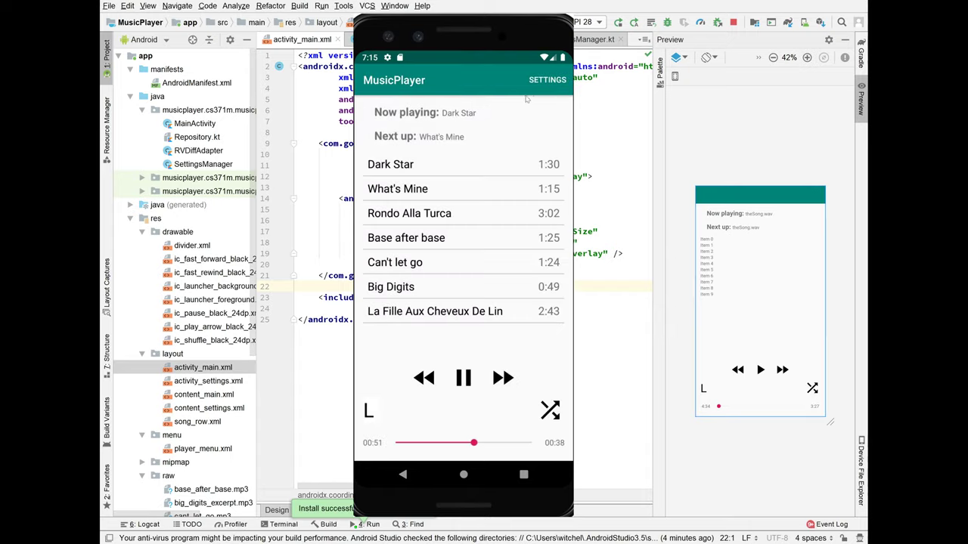
{"action": "left_click", "coordinate": [556, 81]}
{"action": "left_click", "coordinate": [500, 166]}
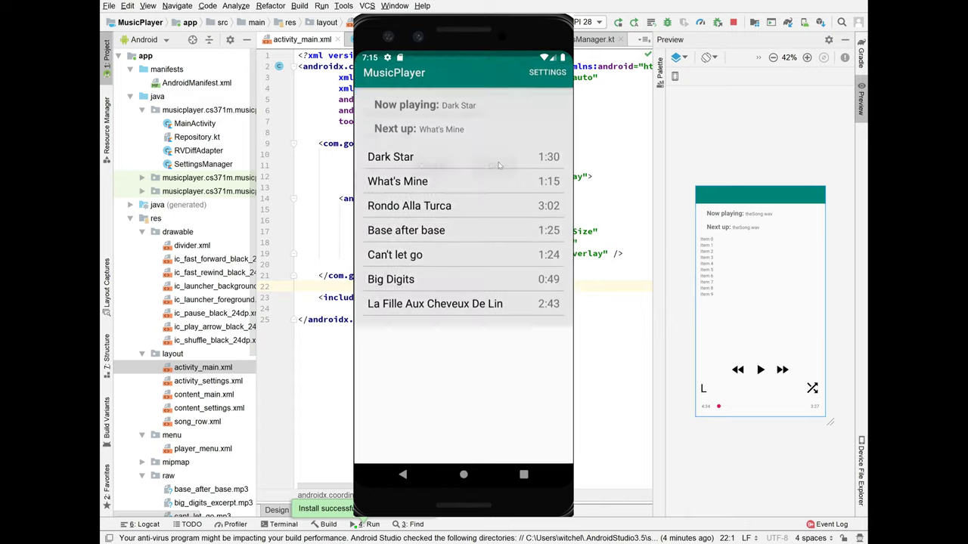
{"action": "left_click", "coordinate": [550, 82]}
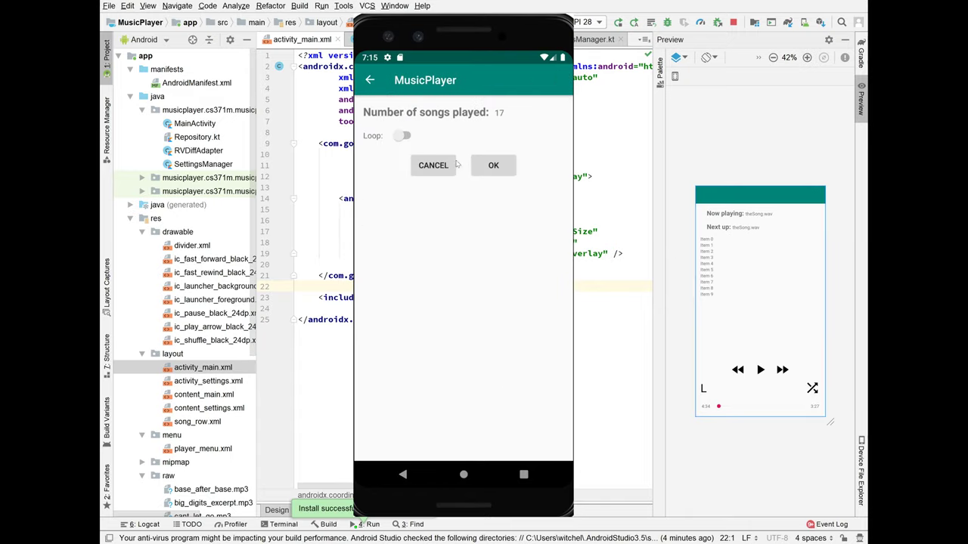
{"action": "left_click", "coordinate": [408, 136]}
{"action": "left_click", "coordinate": [410, 138]}
{"action": "left_click", "coordinate": [493, 165]}
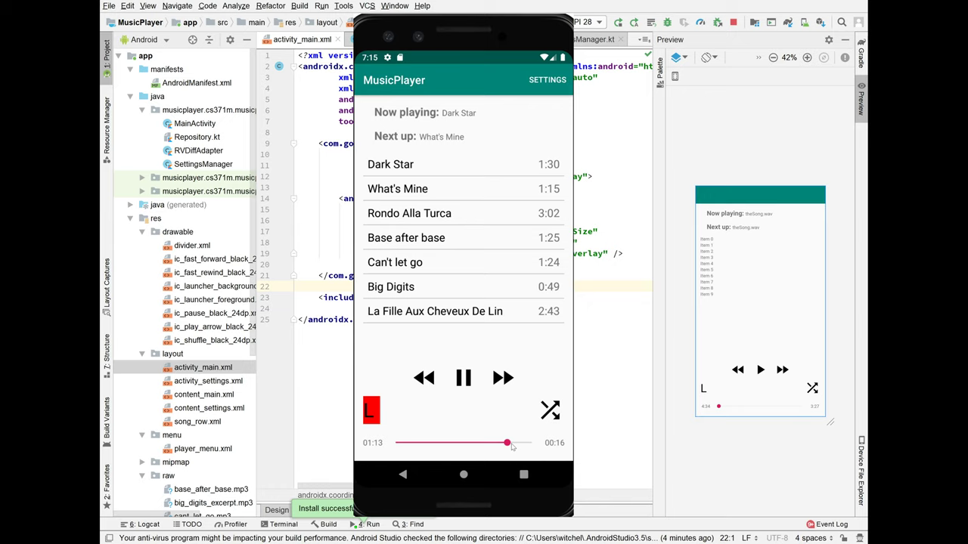
Jump Dark Star near its end at 01:25, then skip ahead to What's Mine and Rondo Alla Turca
{"action": "left_click_drag", "start_coordinate": [511, 446], "coordinate": [524, 448]}
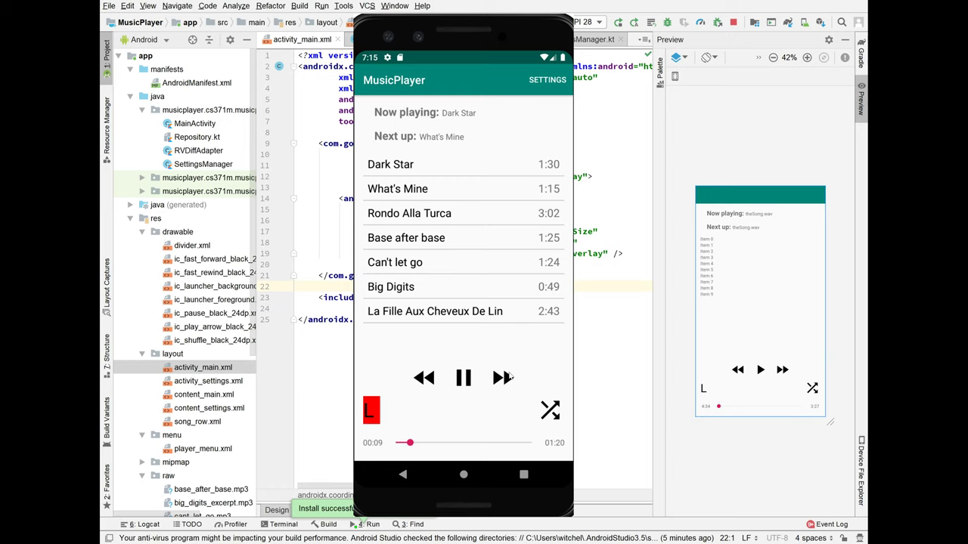
{"action": "left_click", "coordinate": [505, 379]}
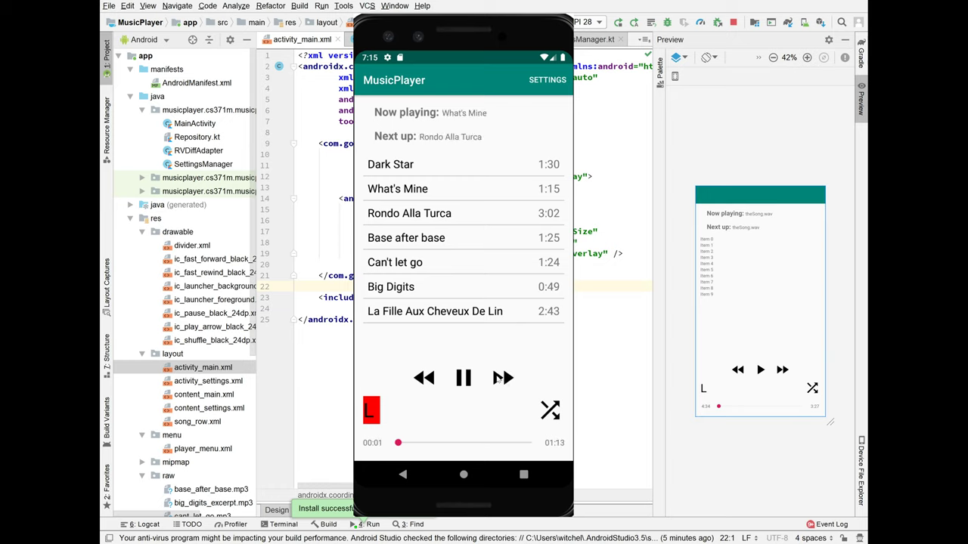
{"action": "left_click", "coordinate": [498, 379]}
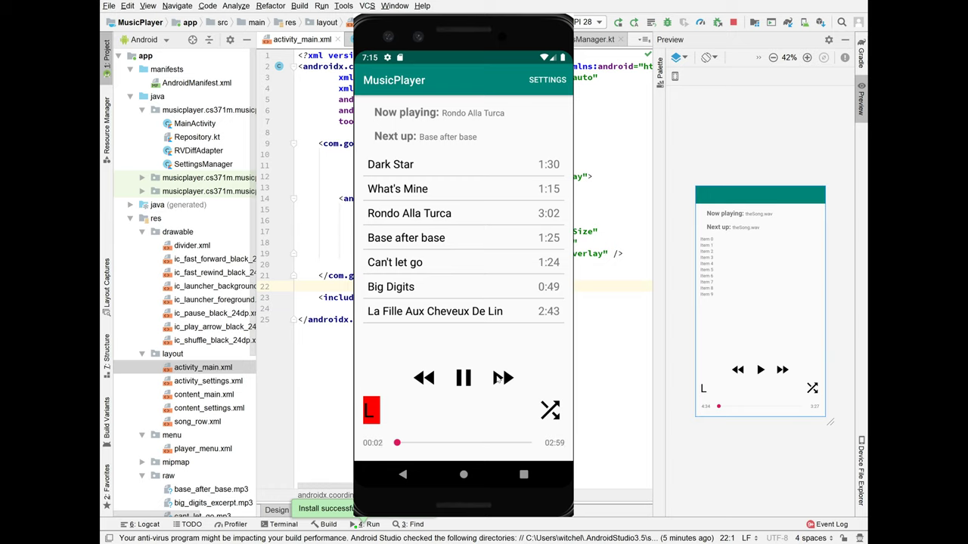
Go back to What's Mine, pause it, and bring up the settings screen
{"action": "left_click", "coordinate": [426, 379]}
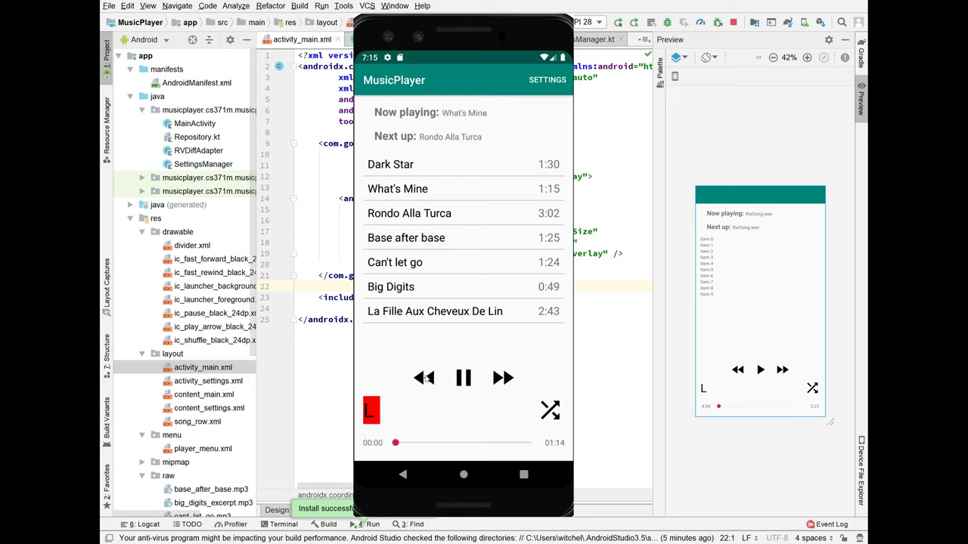
{"action": "left_click", "coordinate": [466, 382]}
{"action": "left_click", "coordinate": [547, 84]}
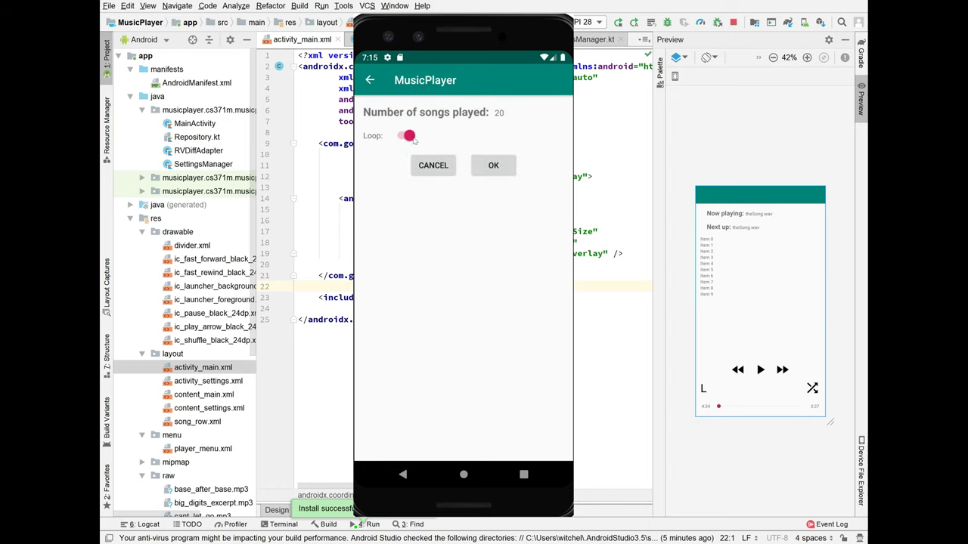
Toggle Loop and cancel, then switch looping off and save it with OK
{"action": "left_click", "coordinate": [409, 136]}
{"action": "left_click", "coordinate": [435, 168]}
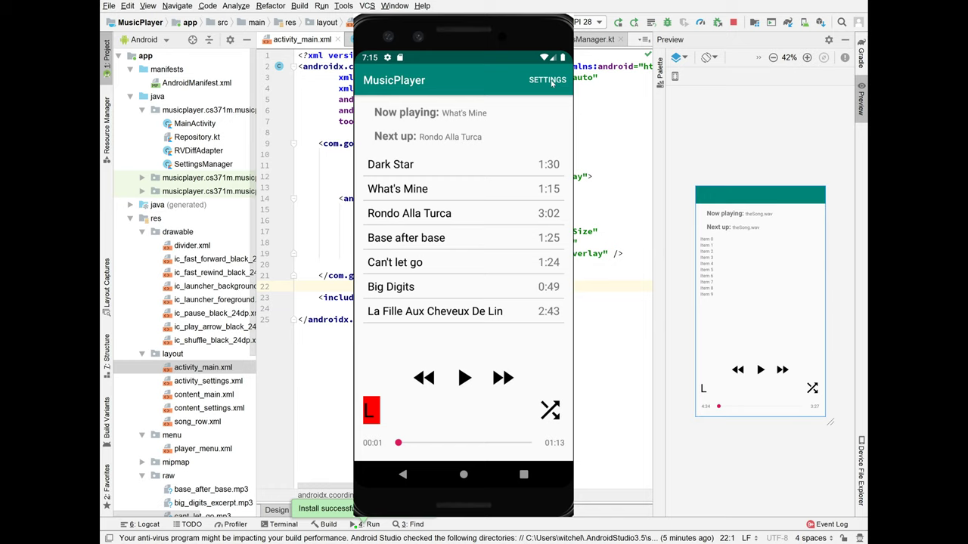
{"action": "left_click", "coordinate": [550, 82]}
{"action": "left_click", "coordinate": [408, 136]}
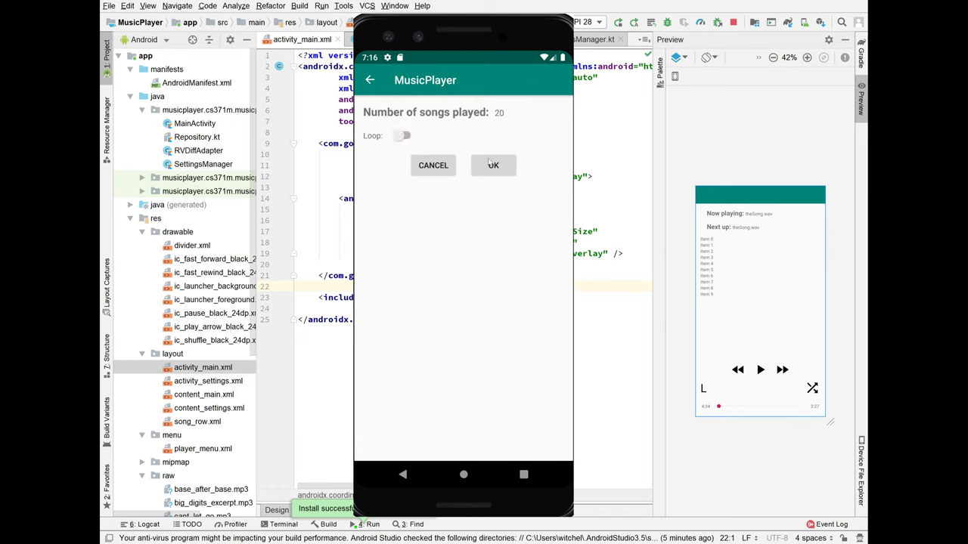
{"action": "left_click", "coordinate": [492, 165]}
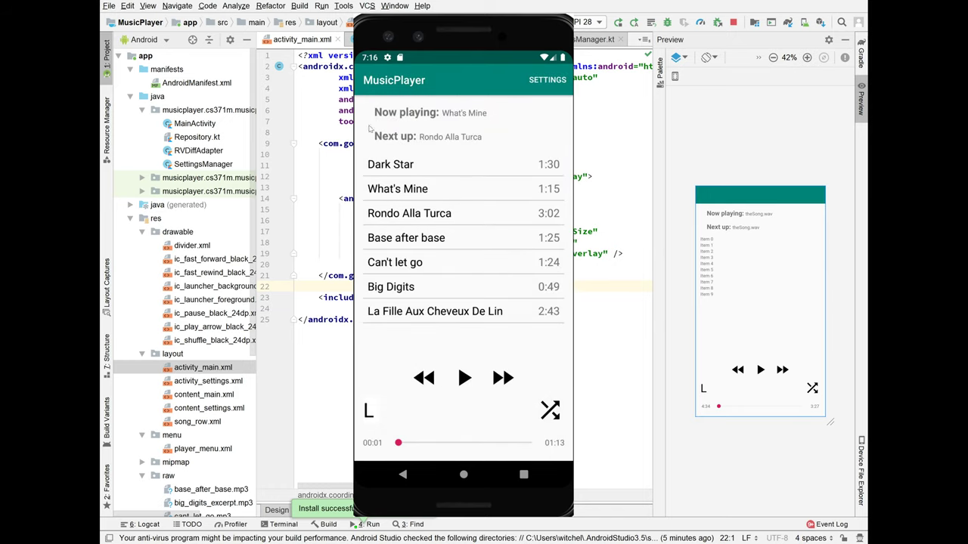
Toggle Loop on and off again in settings, returning to the player with looping off
{"action": "left_click", "coordinate": [549, 80]}
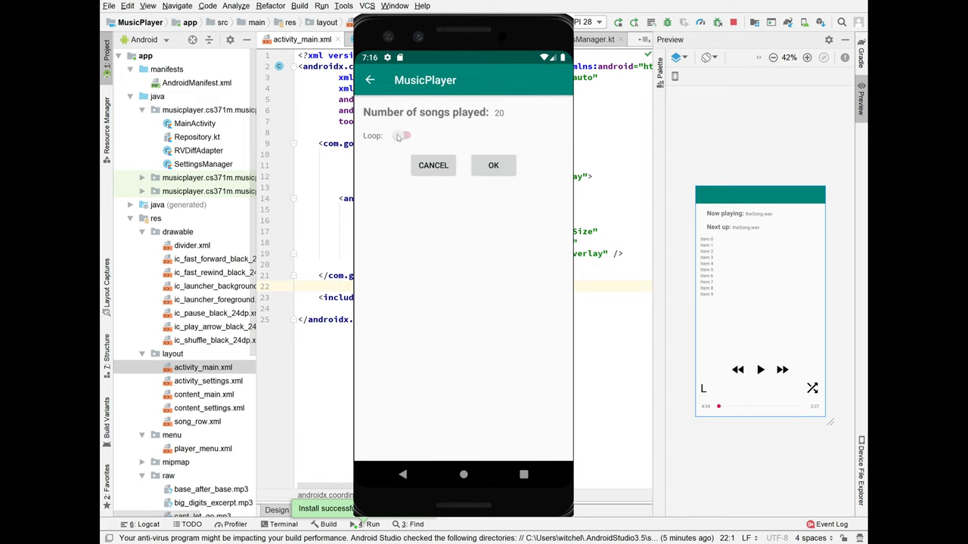
{"action": "left_click", "coordinate": [403, 137]}
{"action": "left_click", "coordinate": [370, 80]}
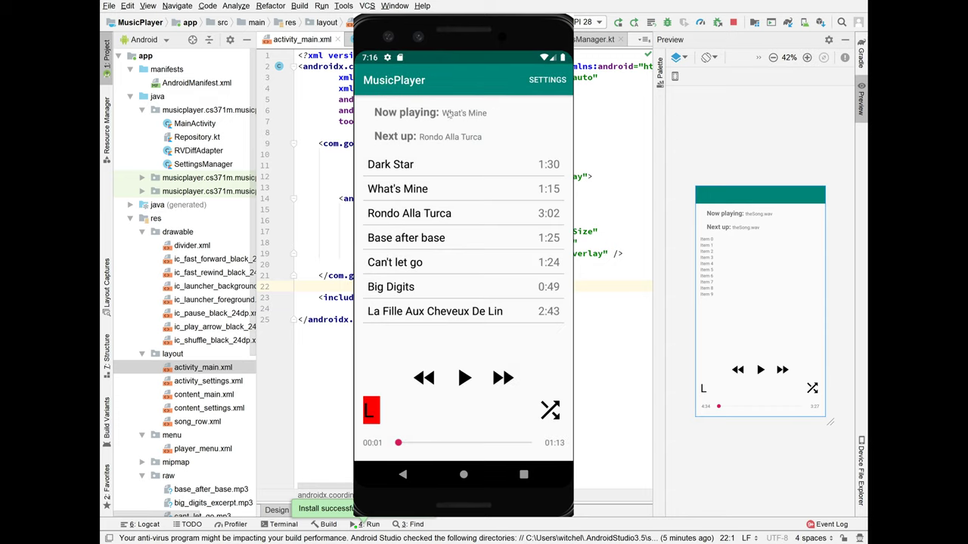
{"action": "left_click", "coordinate": [550, 81]}
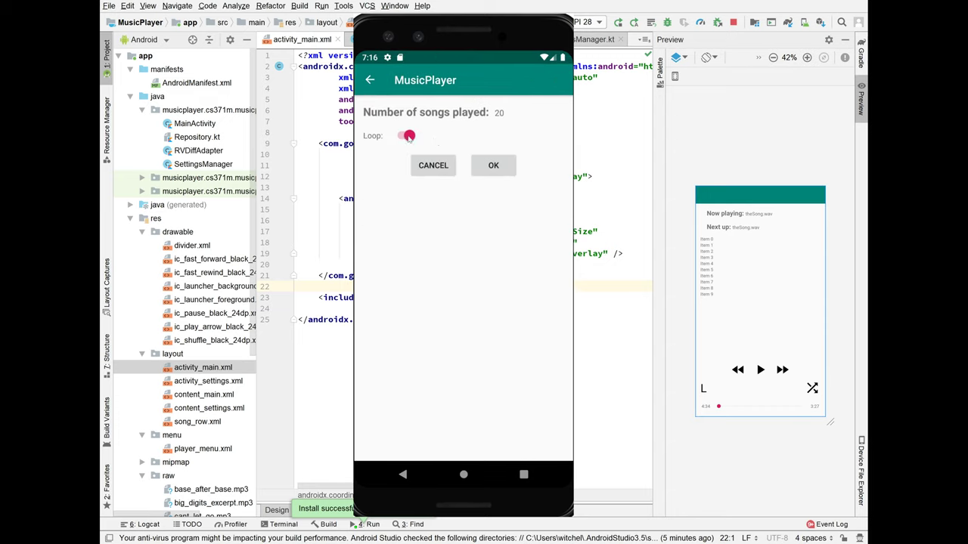
{"action": "left_click", "coordinate": [407, 137]}
{"action": "left_click", "coordinate": [365, 82]}
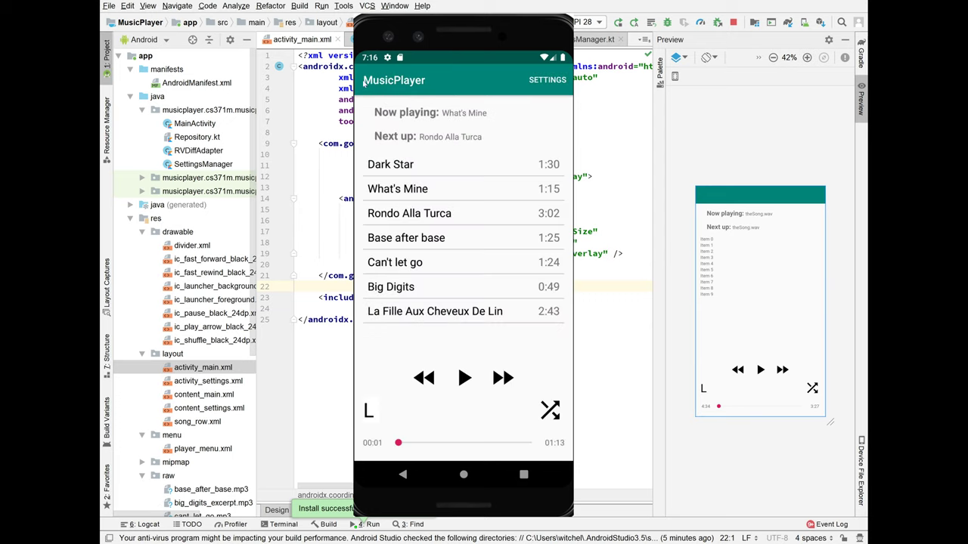